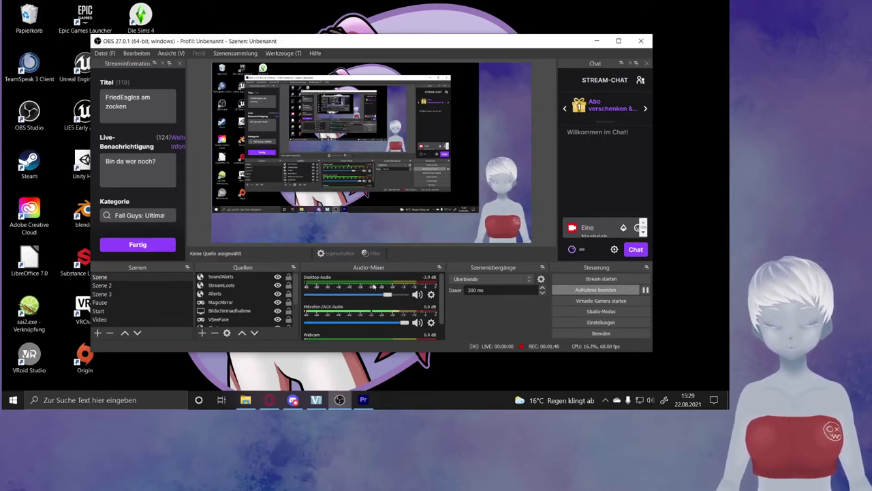
# - Open the properties of the Mikrofon-/AUX-Audio source and select Mikrofon (2- Trust GXT 232 Microphone) as its device
pyautogui.scroll(-1, 387, 300)
pyautogui.scroll(1, 385, 299)
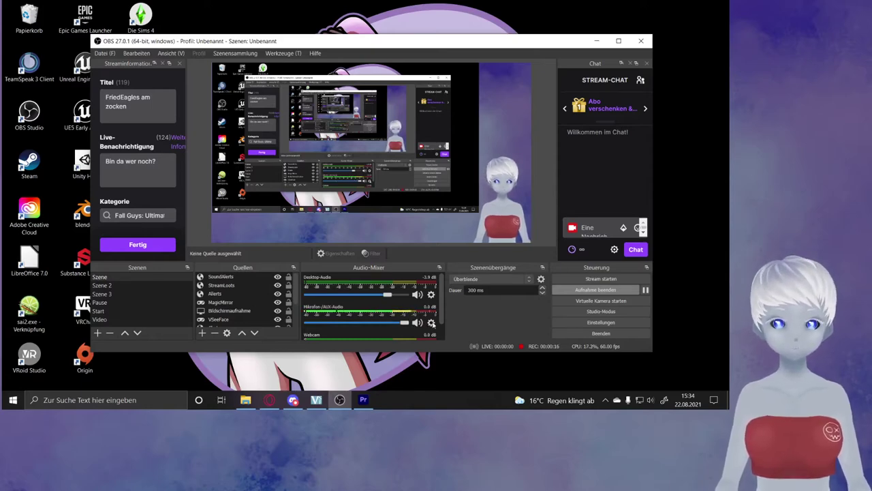
pyautogui.click(432, 324)
pyautogui.click(447, 306)
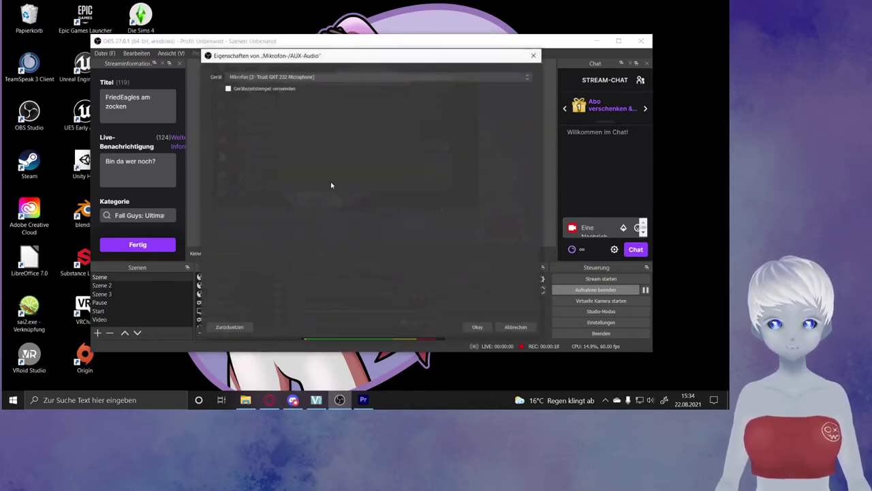
pyautogui.click(282, 78)
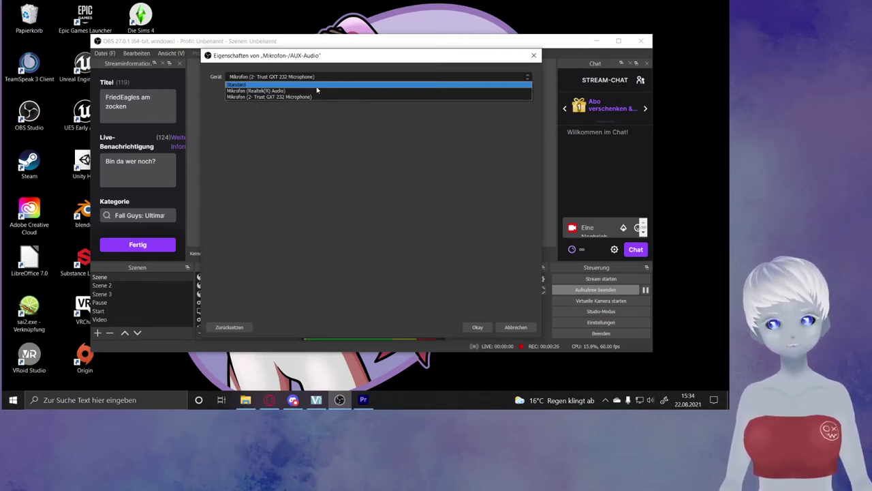
pyautogui.click(269, 101)
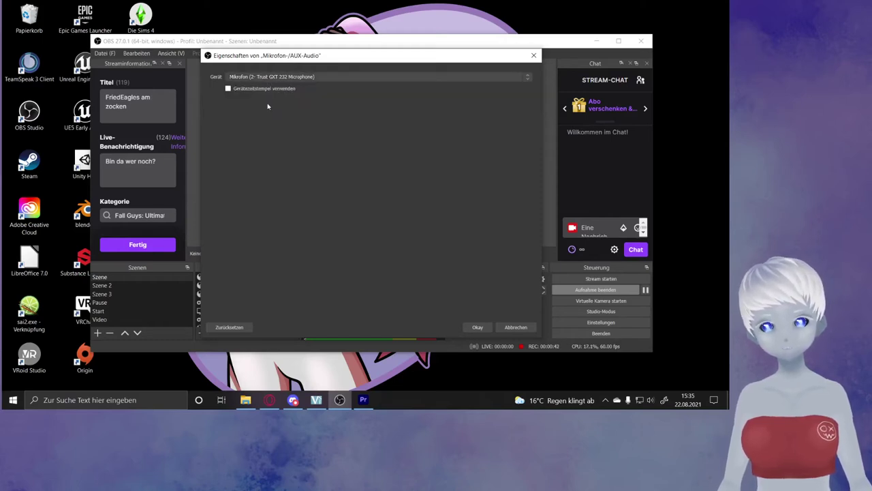
pyautogui.click(321, 77)
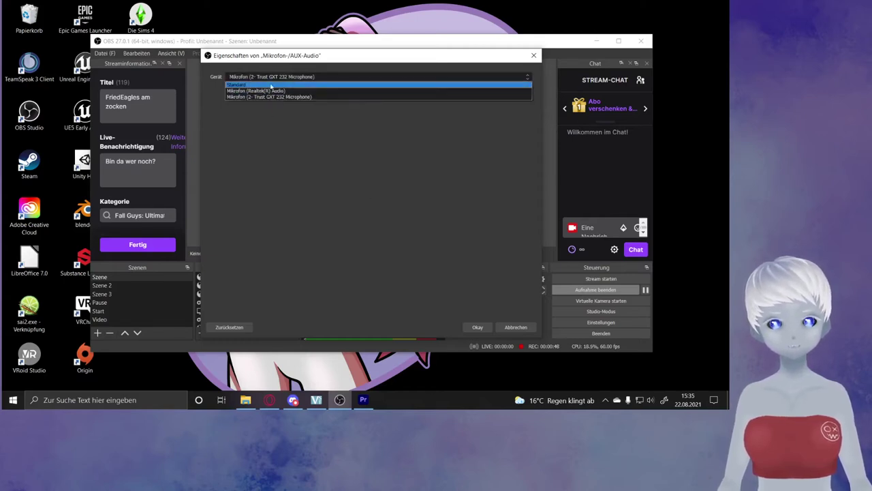
pyautogui.click(311, 133)
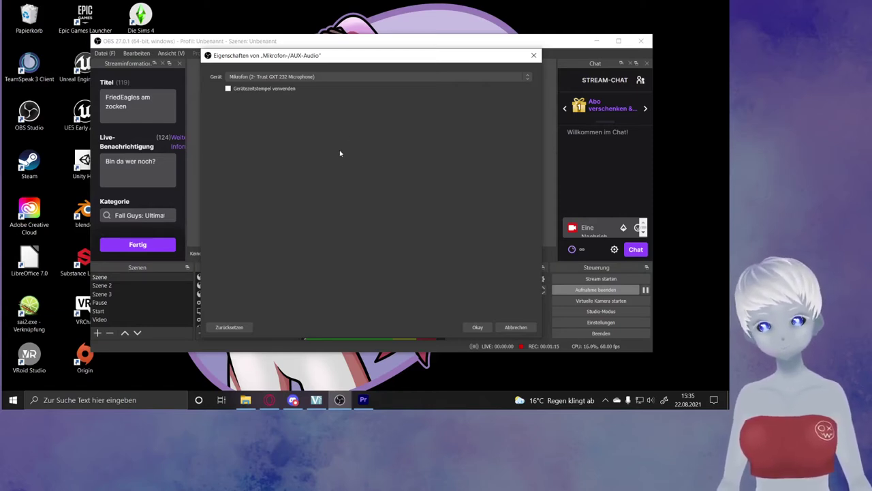
# - Switch to the browser and examine the Windows driver downloads on the Realtek High Definition Audio Codecs page
pyautogui.click(269, 400)
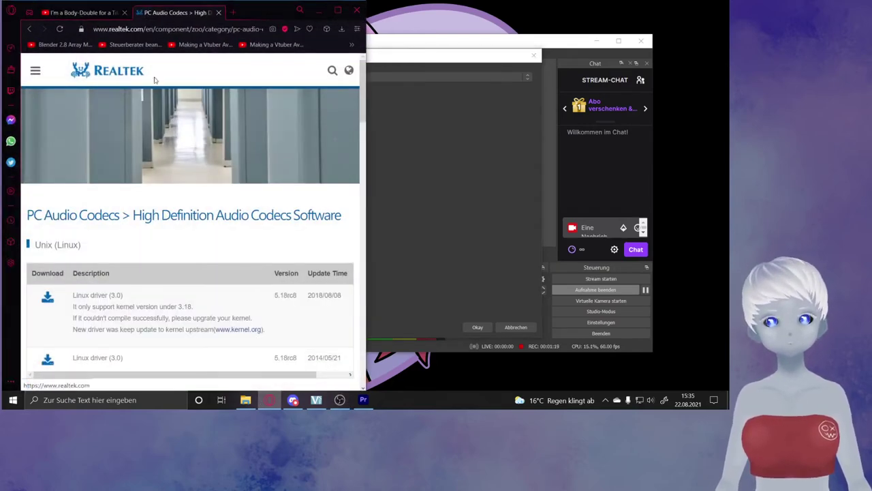
pyautogui.doubleClick(346, 12)
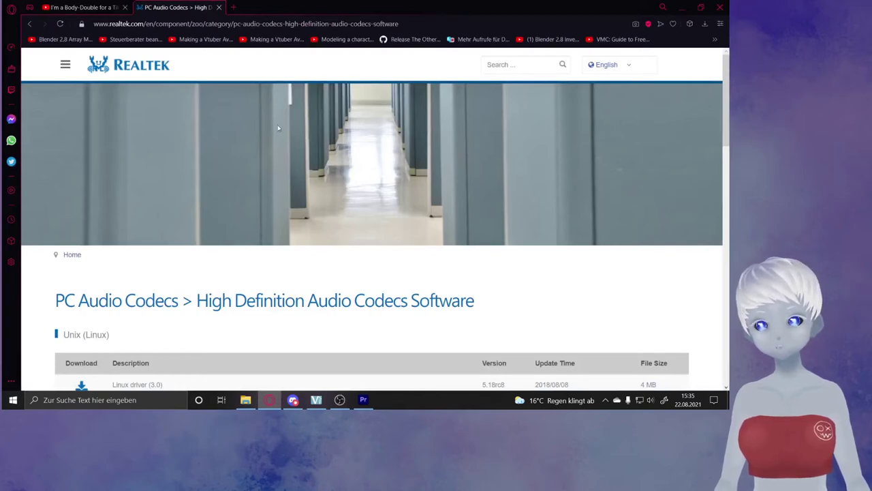
pyautogui.scroll(-6, 201, 157)
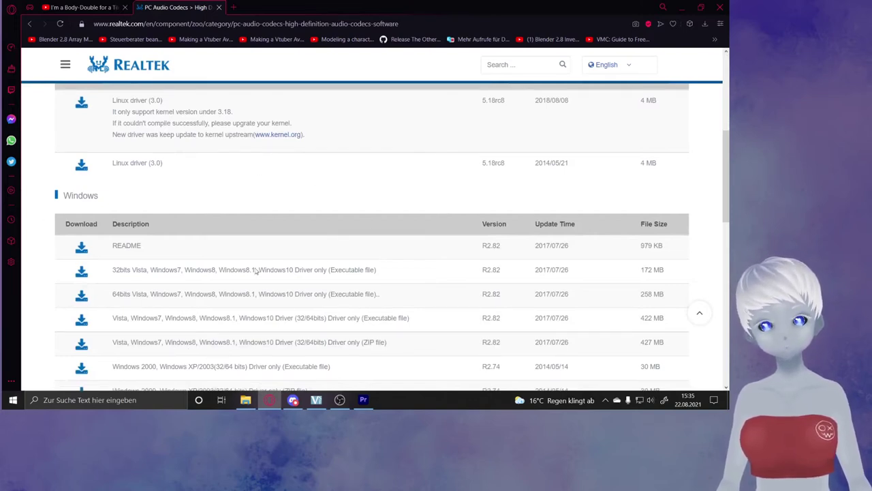
pyautogui.scroll(-2, 262, 226)
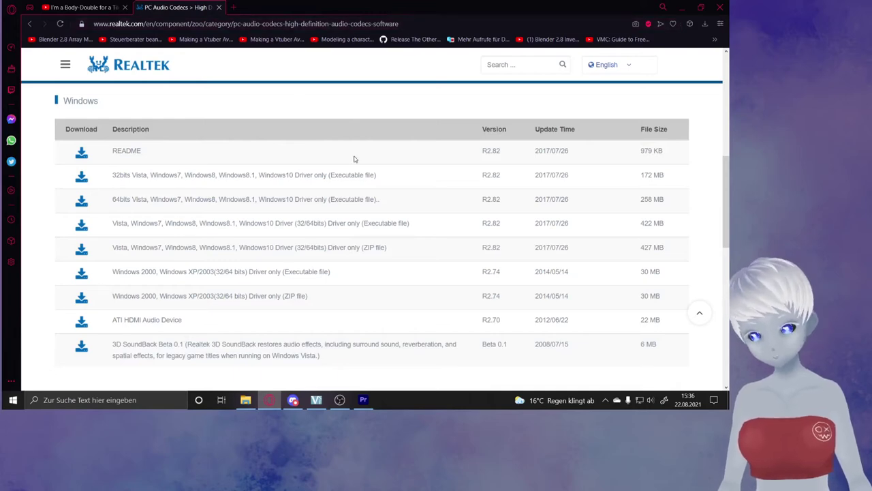
pyautogui.scroll(4, 355, 162)
pyautogui.scroll(-3, 286, 197)
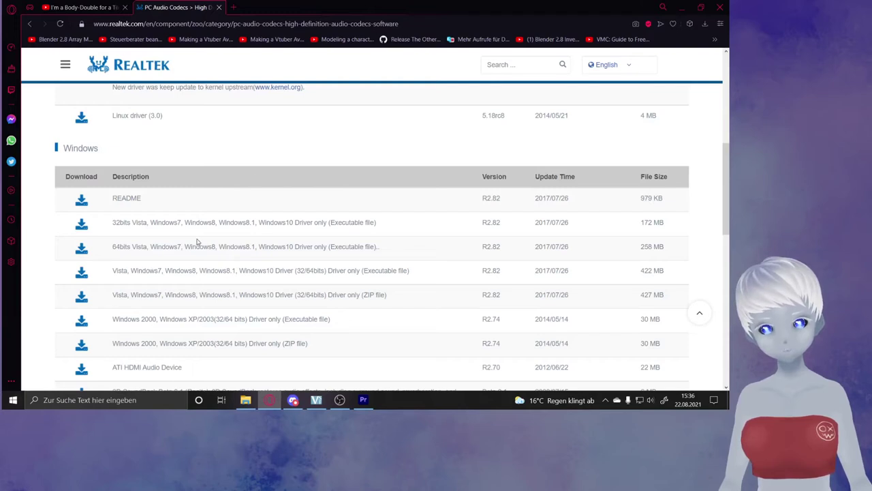
pyautogui.scroll(-2, 204, 225)
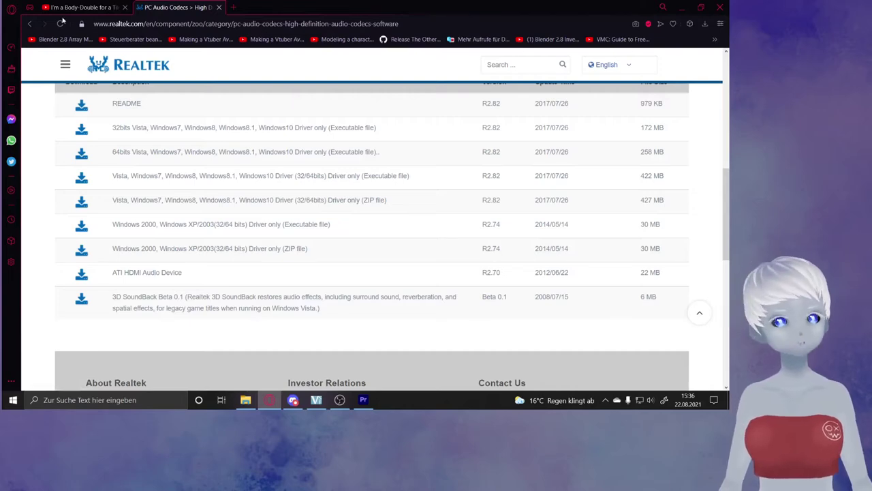
# - Return to OBS and confirm the Mikrofon-/AUX-Audio properties
pyautogui.click(680, 9)
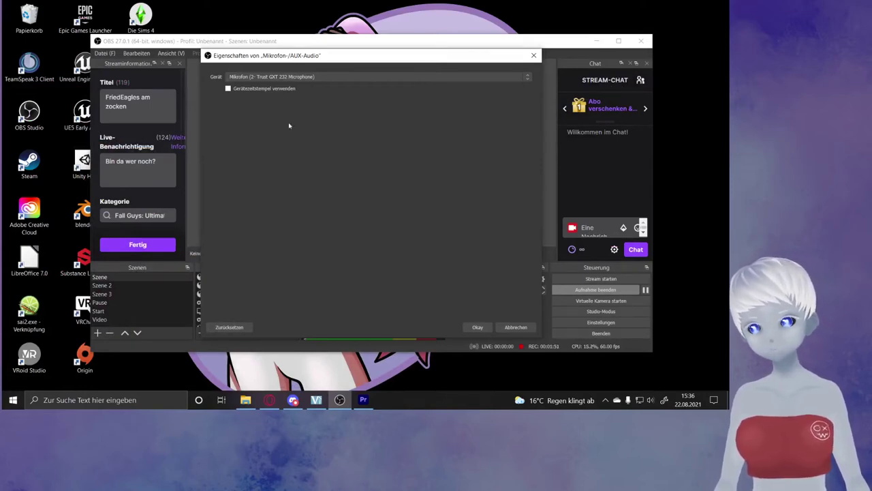
pyautogui.click(481, 327)
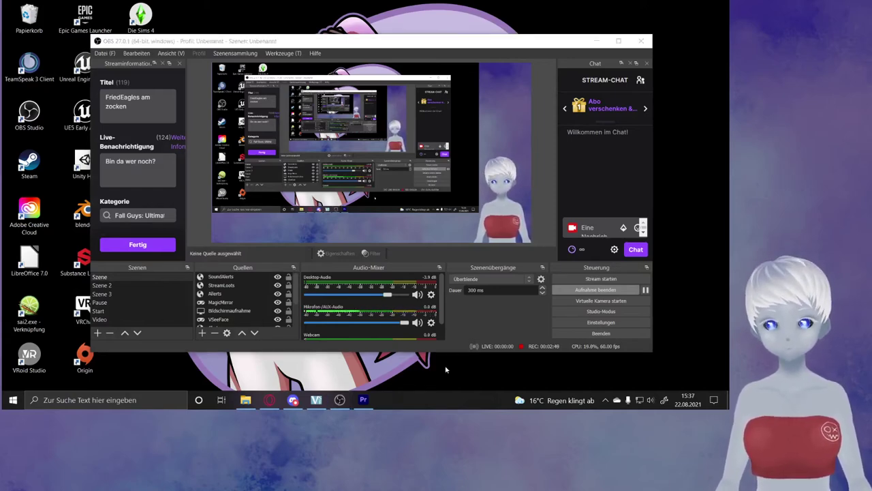
# - In the Windows sound settings, choose Mikrofon (2- Trust GXT 232 Microphone) as the input device
pyautogui.click(12, 399)
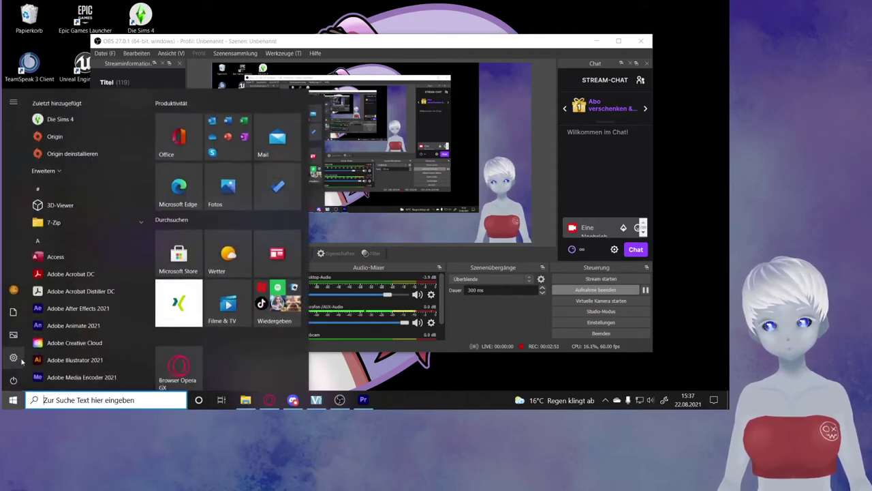
pyautogui.click(17, 356)
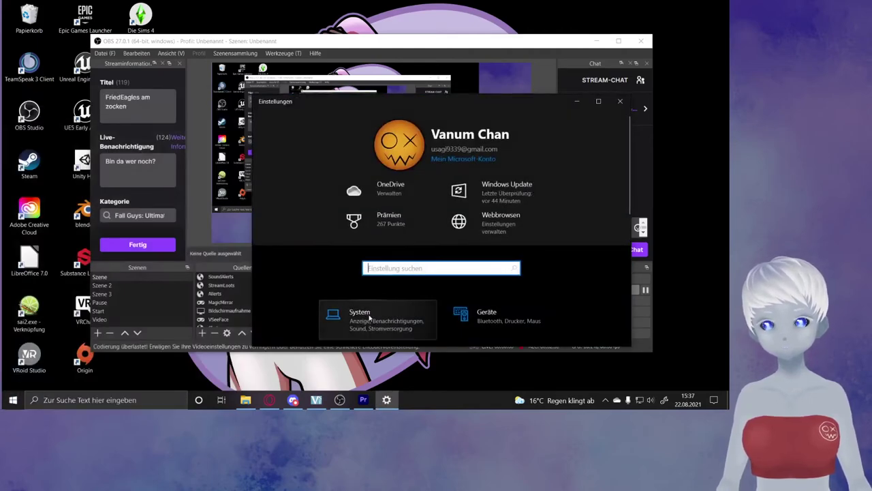
pyautogui.click(361, 308)
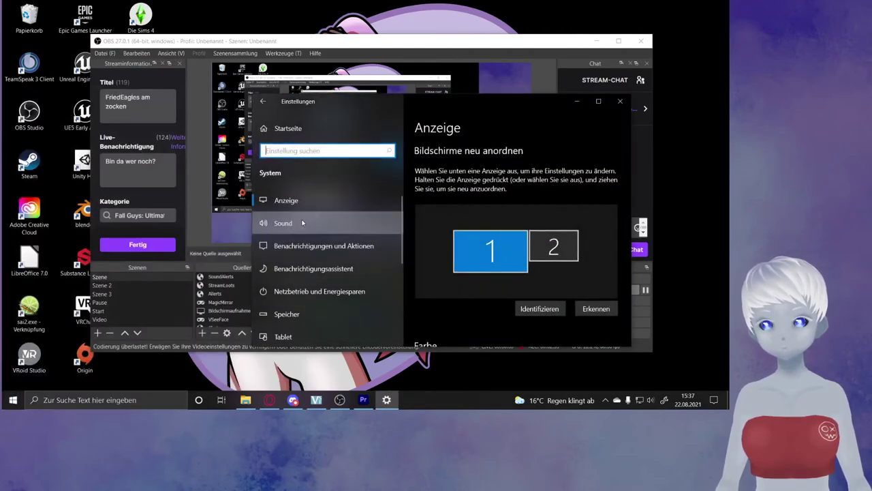
pyautogui.click(341, 224)
pyautogui.moveTo(458, 111); pyautogui.dragTo(386, 68)
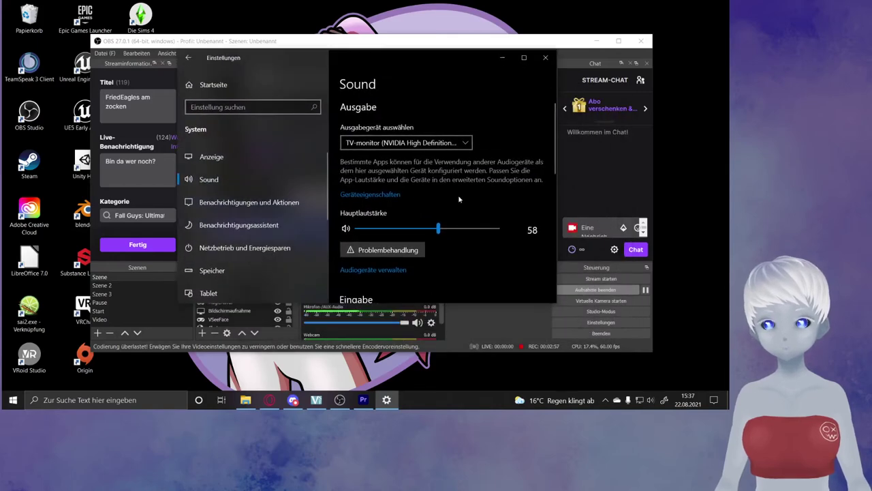
pyautogui.scroll(-3, 459, 199)
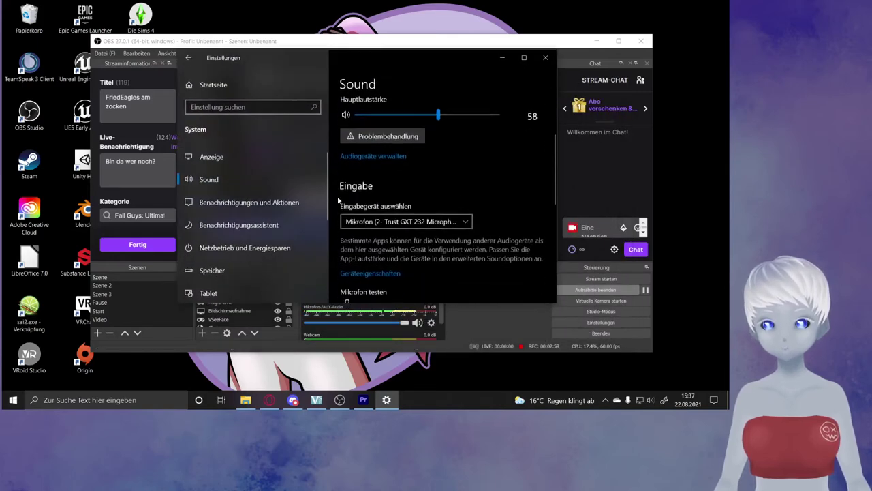
pyautogui.click(408, 221)
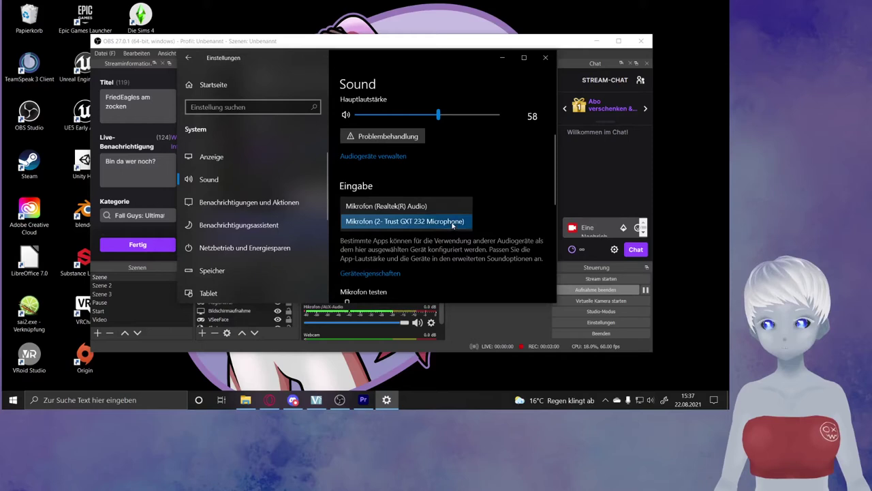
pyautogui.click(410, 222)
# - Open the input microphone's device properties and check its volume setting
pyautogui.scroll(-2, 409, 225)
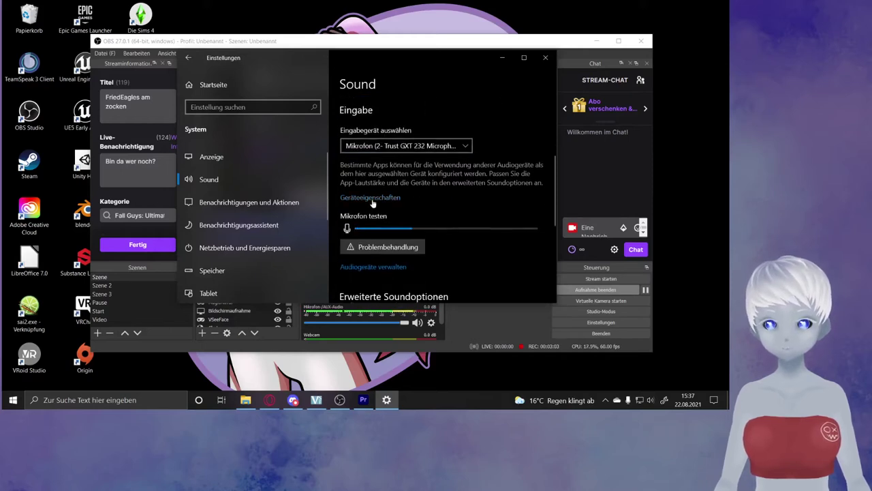
pyautogui.click(372, 197)
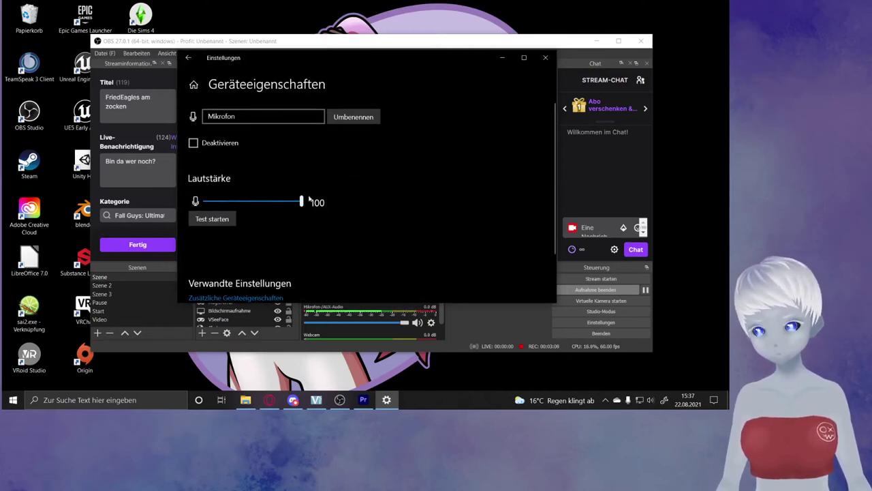
pyautogui.scroll(-2, 519, 163)
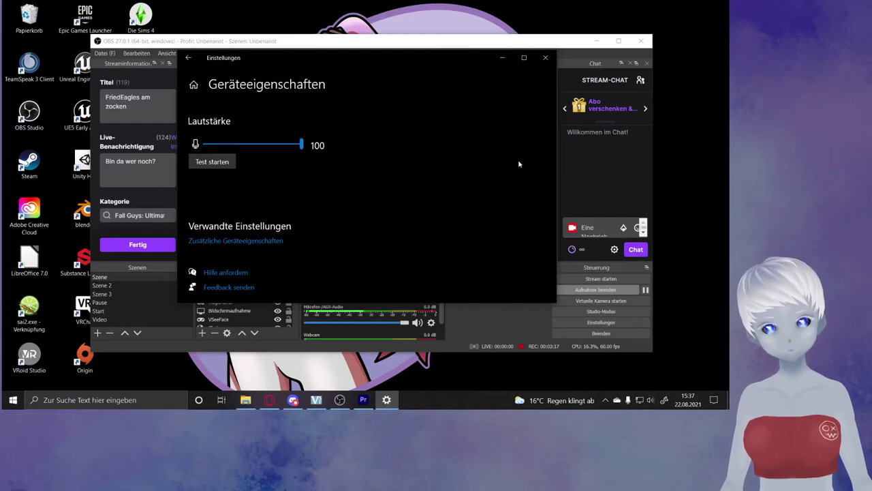
pyautogui.scroll(2, 518, 163)
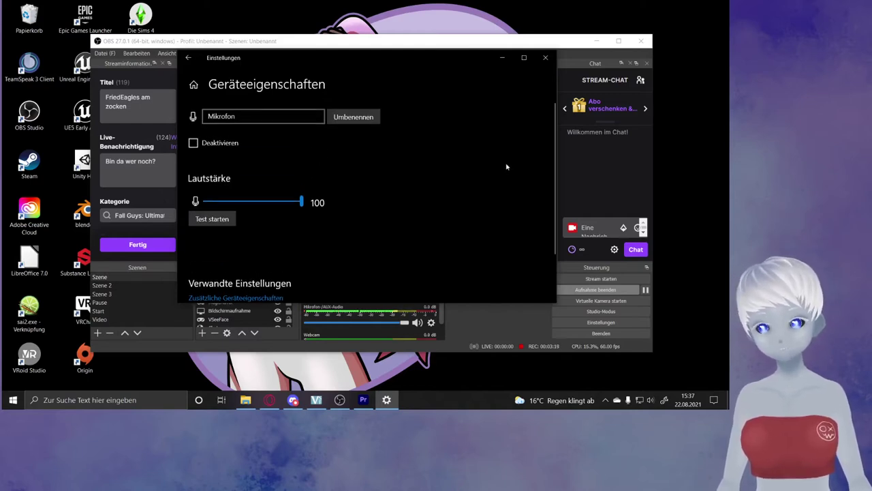
pyautogui.scroll(-2, 397, 167)
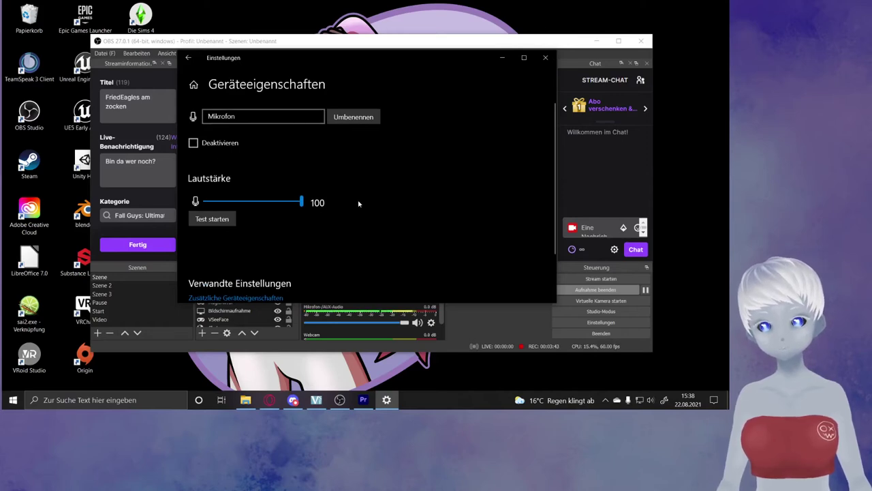
# - Open the microphone's additional device properties, check its recording level, and close the dialog
pyautogui.scroll(-2, 397, 203)
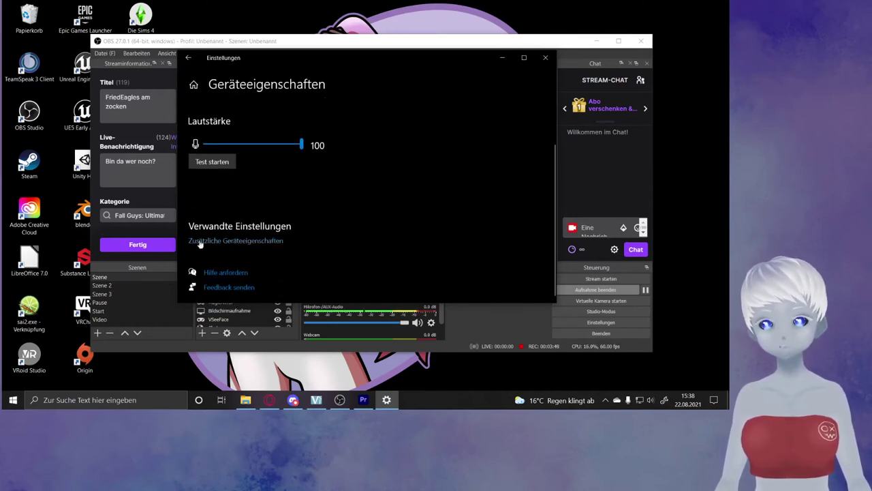
pyautogui.click(230, 243)
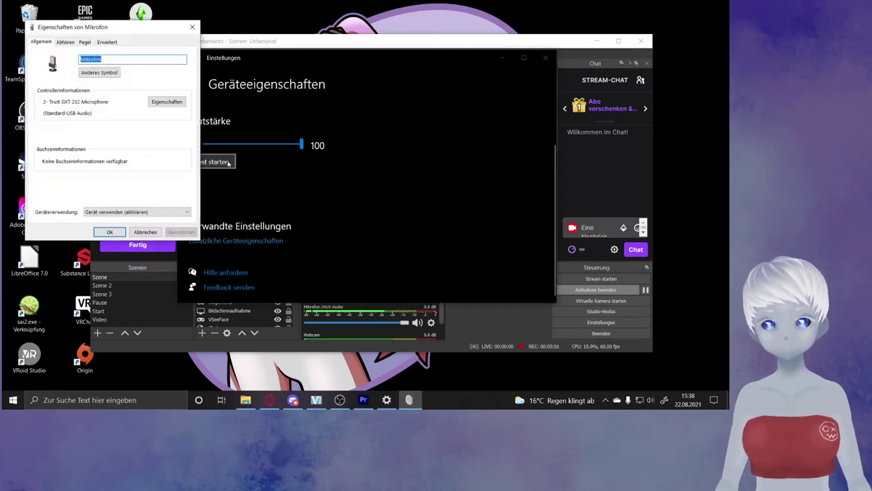
pyautogui.click(87, 43)
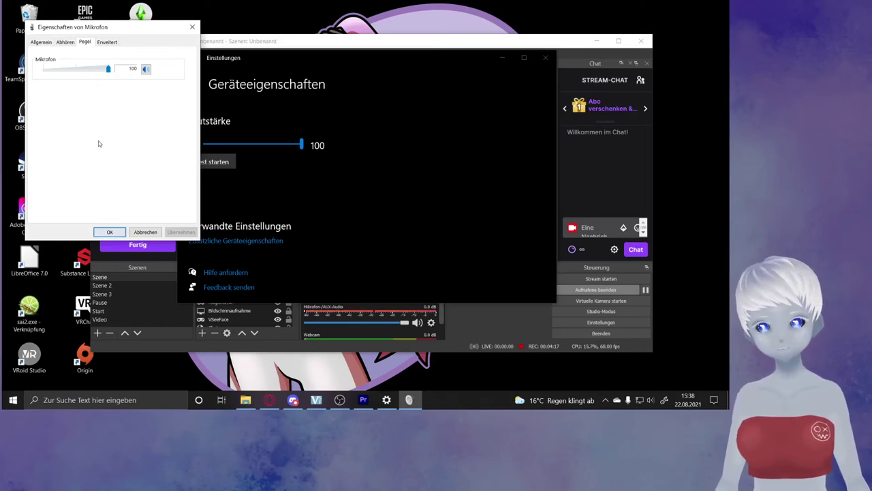
pyautogui.click(111, 233)
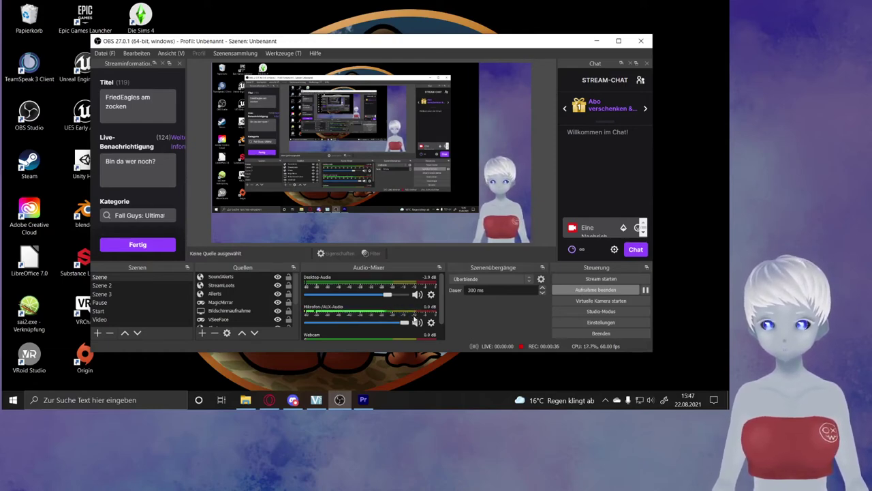
# - Remove the Rauschunterdrückung filter from the Mikrofon-/AUX-Audio source in OBS and close its filter window
pyautogui.click(431, 322)
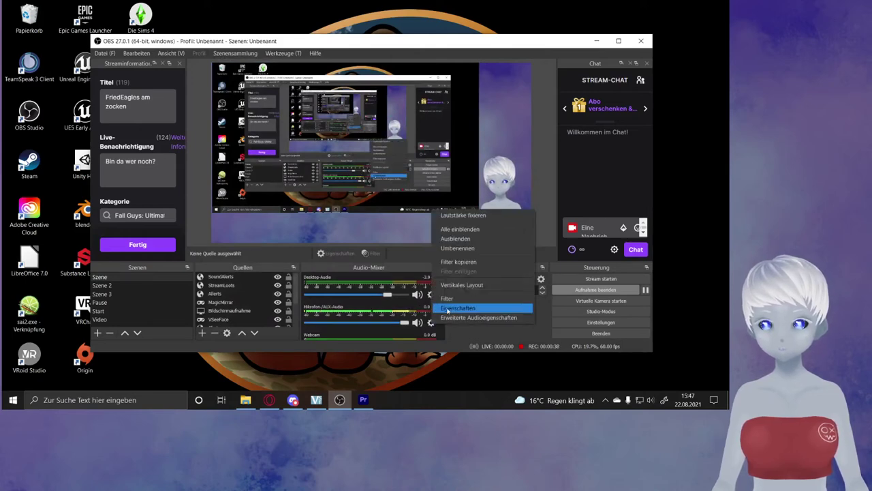
pyautogui.click(454, 301)
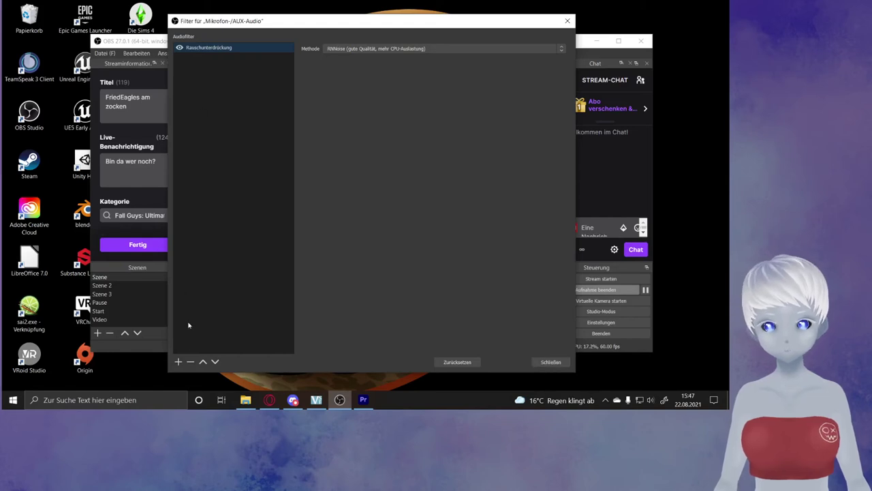
pyautogui.click(192, 364)
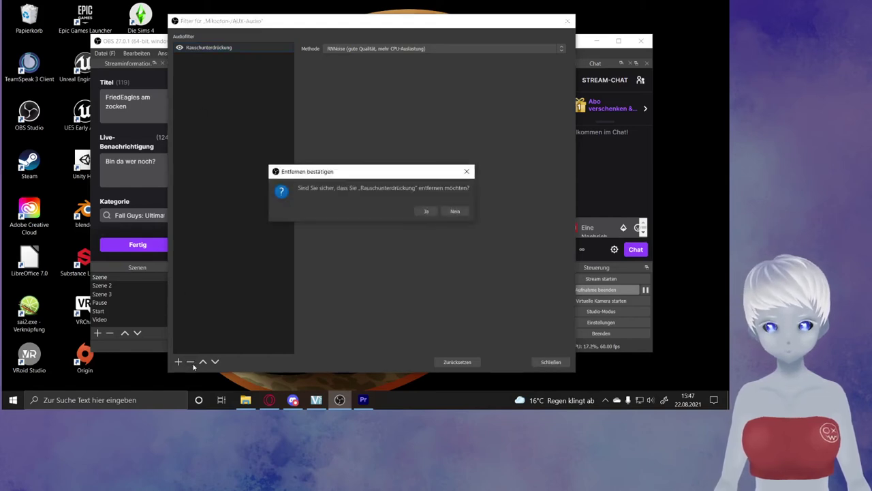
pyautogui.click(425, 212)
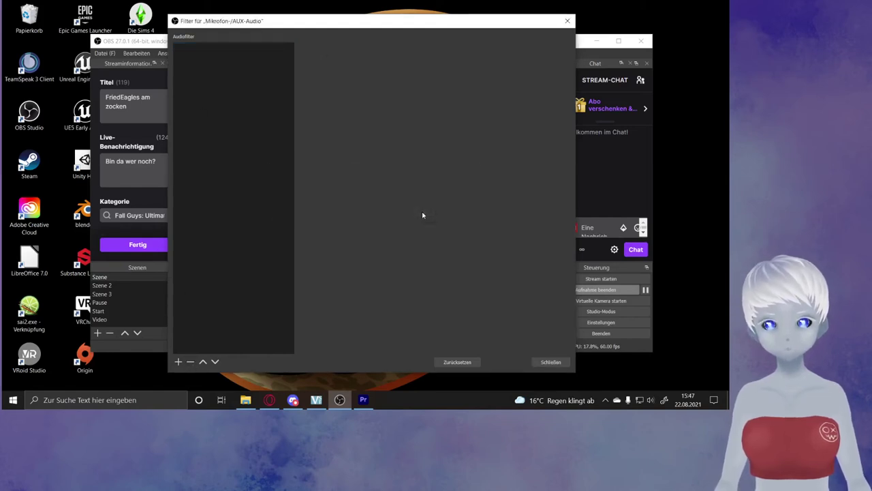
pyautogui.click(550, 362)
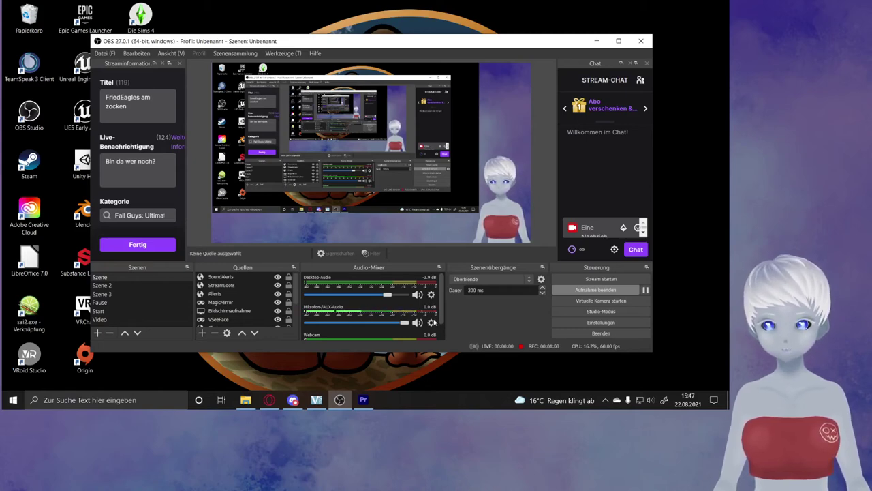
# - Set the Mikrofon-/AUX-Audio source's device to Mikrofon (Realtek(R) Audio) in its properties and confirm
pyautogui.click(434, 322)
pyautogui.click(456, 303)
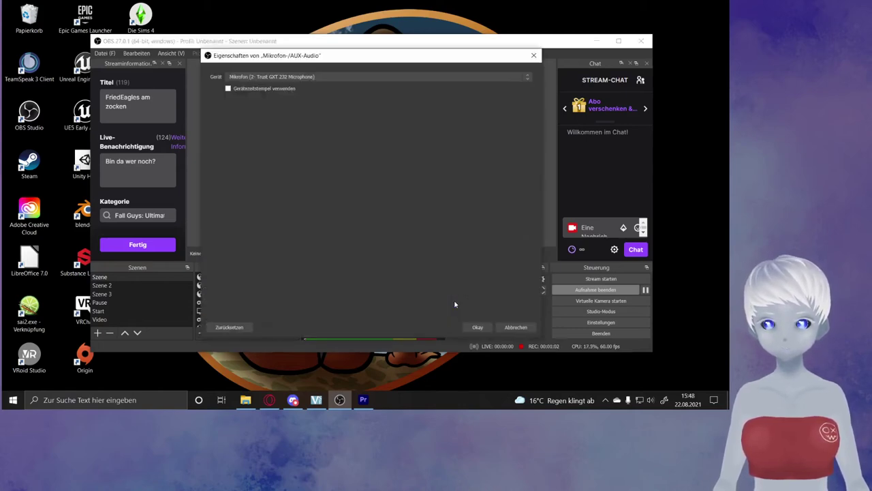
pyautogui.click(423, 77)
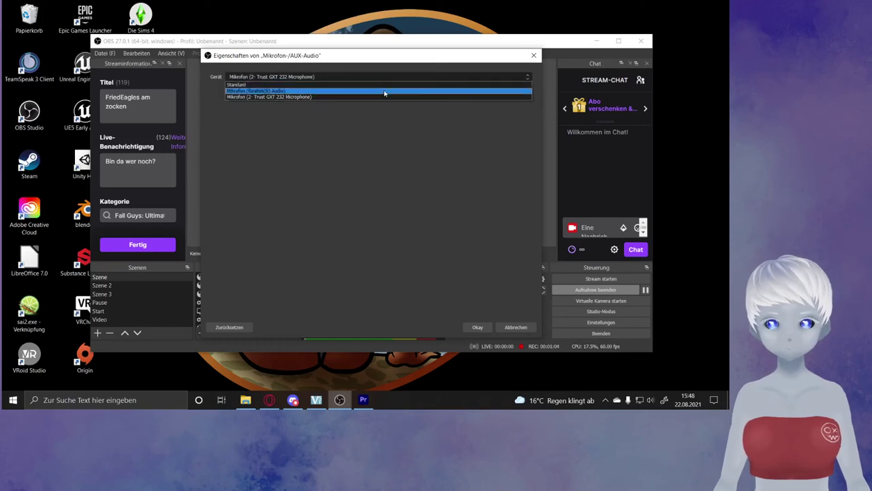
pyautogui.click(384, 93)
pyautogui.click(477, 327)
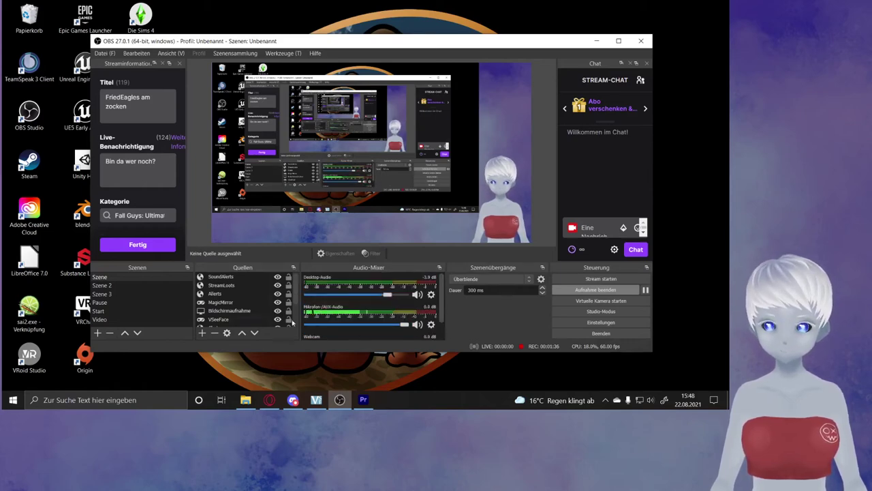
# - Add a Rauschunterdrückung filter to the Mikrofon-/AUX-Audio source, keeping the suggested filter name
pyautogui.click(432, 324)
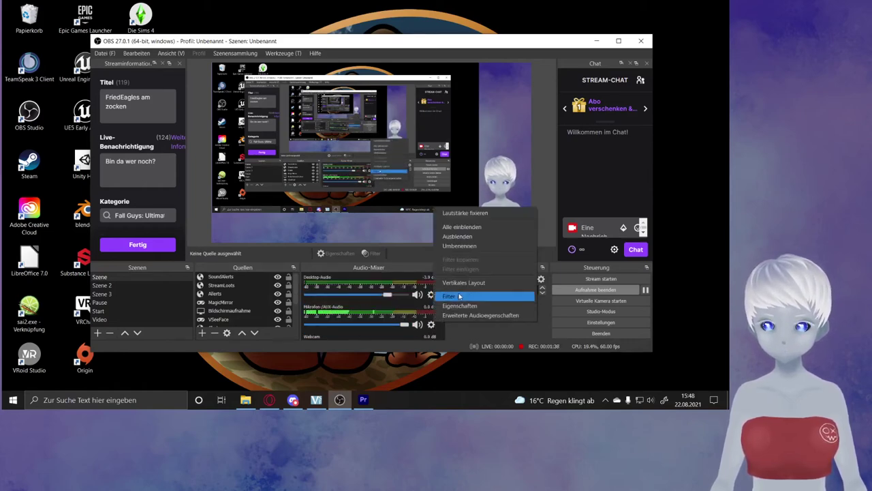
pyautogui.click(504, 296)
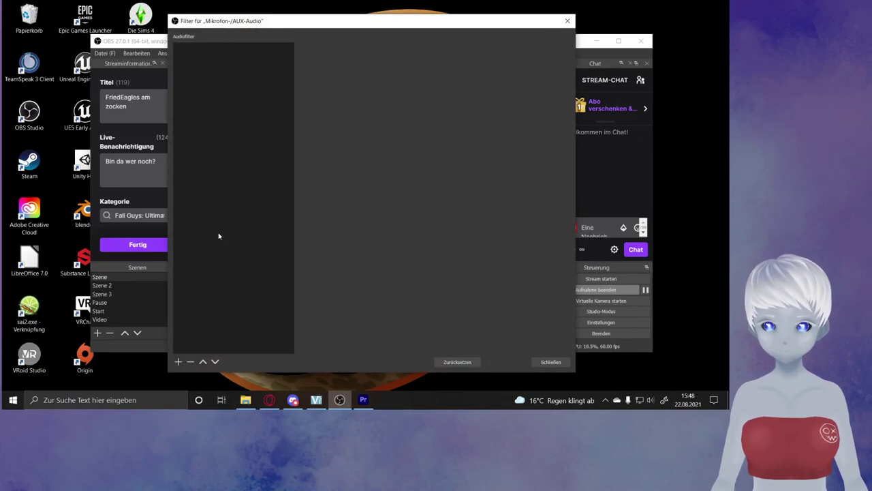
pyautogui.click(177, 361)
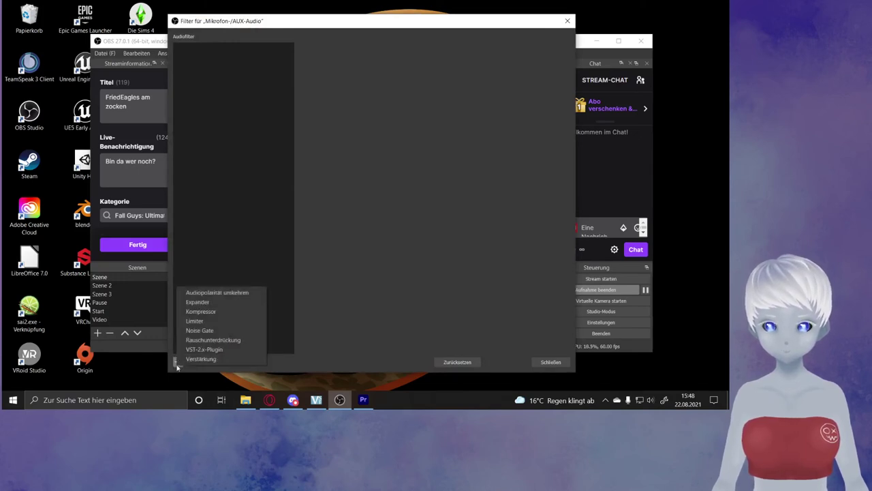
pyautogui.click(221, 339)
pyautogui.click(349, 215)
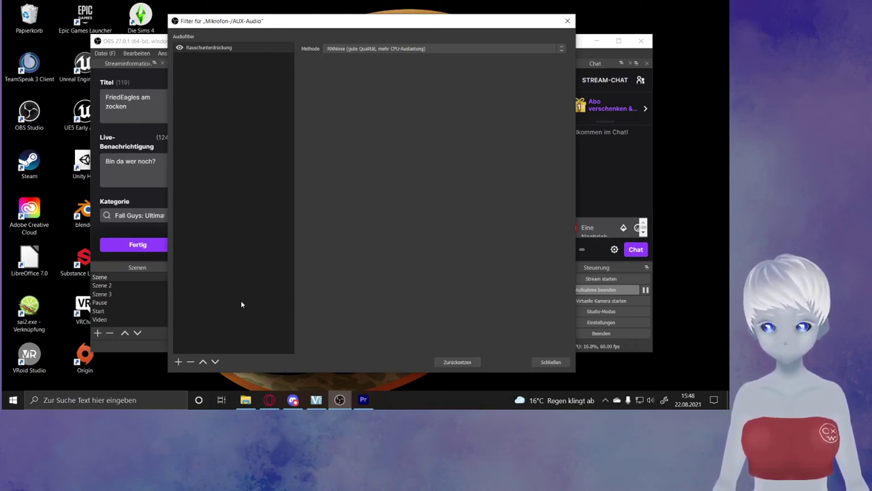
# - Add a Verstärkung filter to the Mikrofon-/AUX-Audio source, keeping the suggested filter name
pyautogui.click(178, 362)
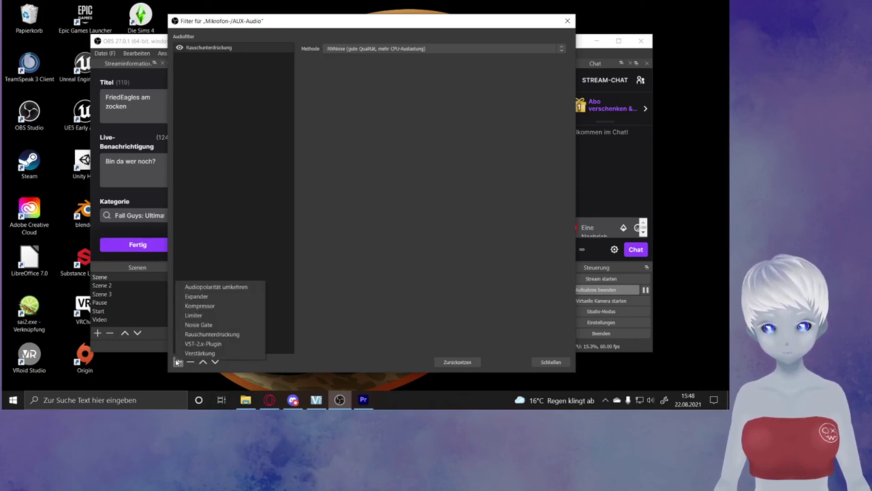
pyautogui.click(231, 205)
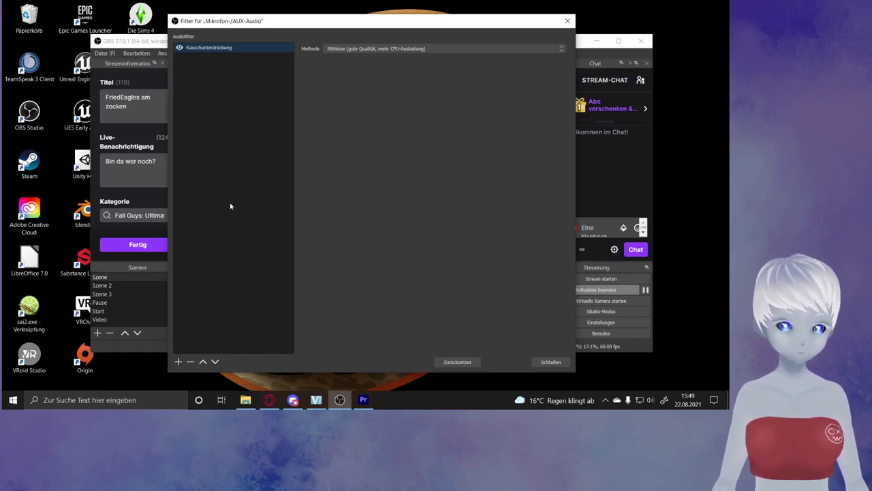
pyautogui.click(178, 362)
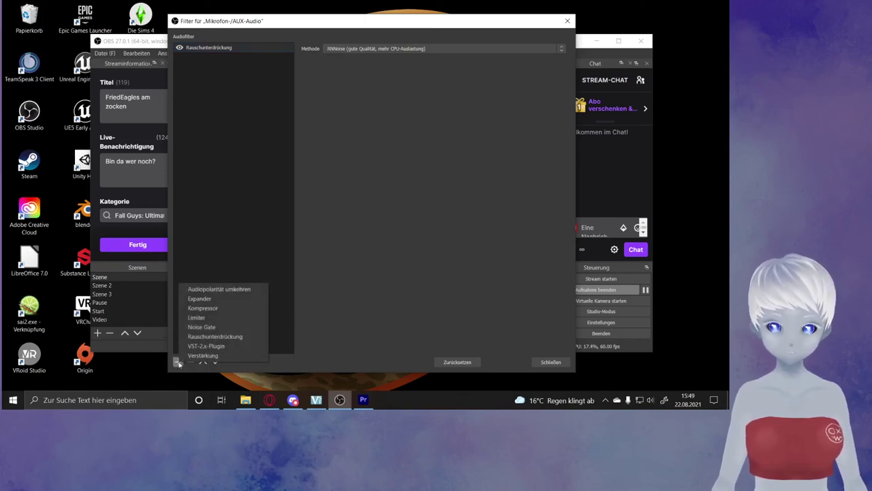
pyautogui.click(231, 355)
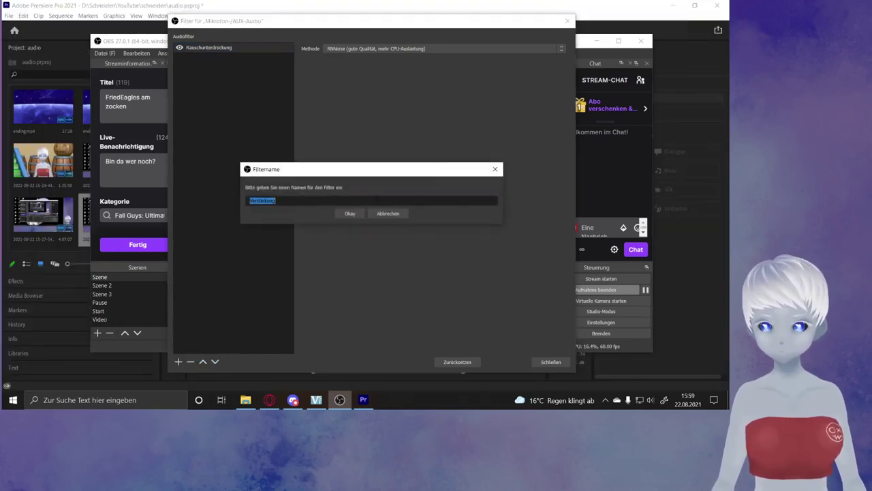
pyautogui.click(342, 214)
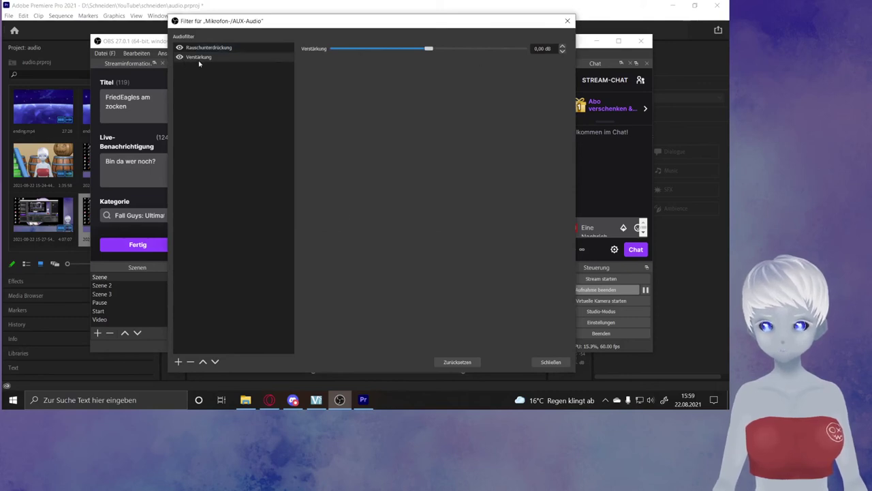
# - Set the Verstärkung filter's gain to 7,50 dB and move it above Rauschunterdrückung, closing the filter window
pyautogui.moveTo(429, 48); pyautogui.dragTo(452, 50)
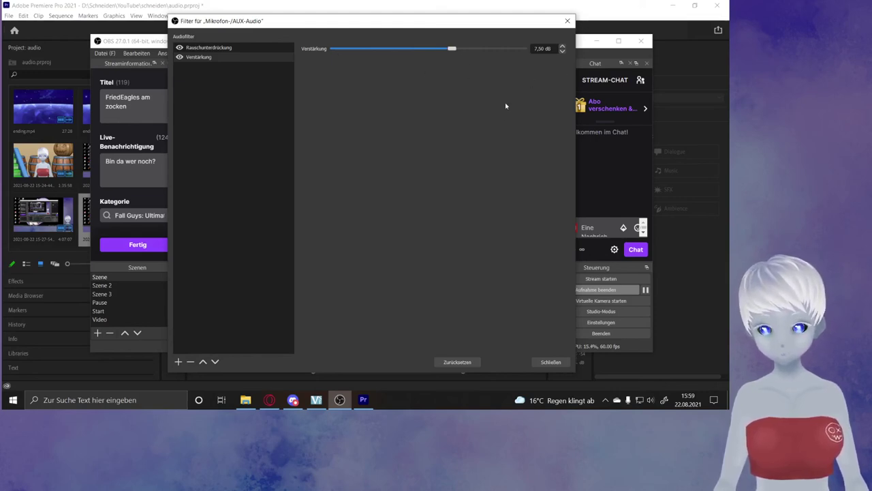
pyautogui.click(202, 361)
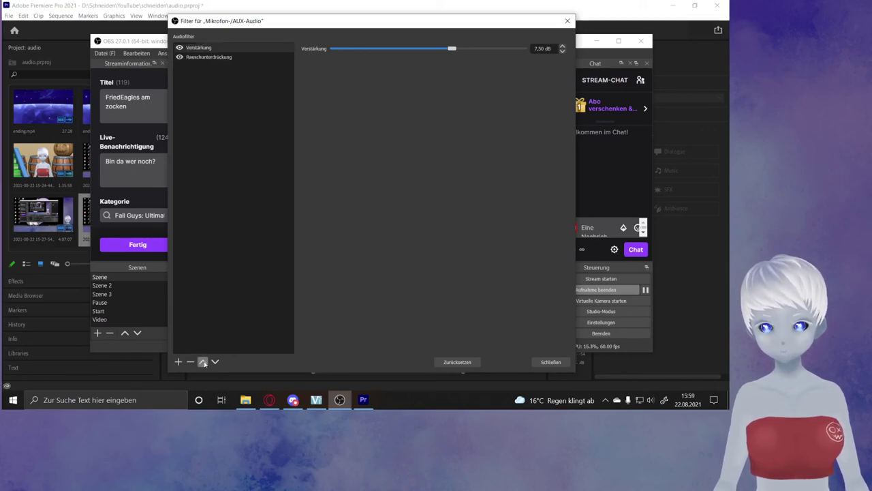
pyautogui.click(550, 362)
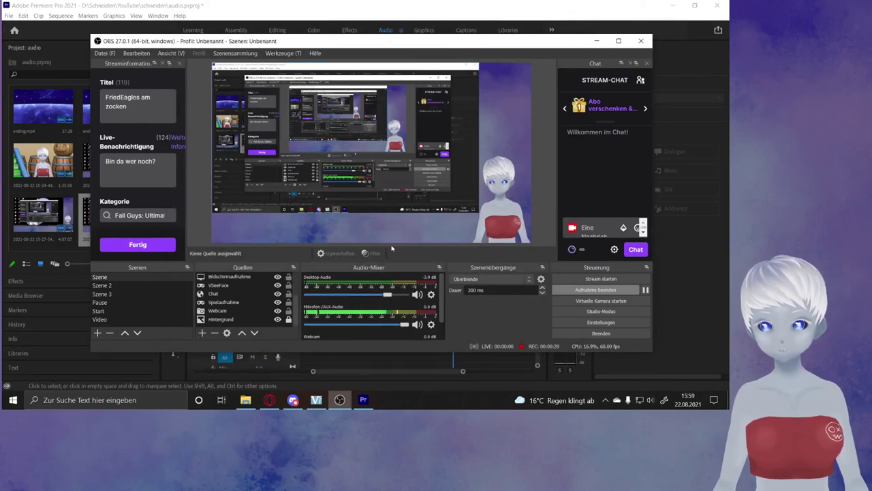